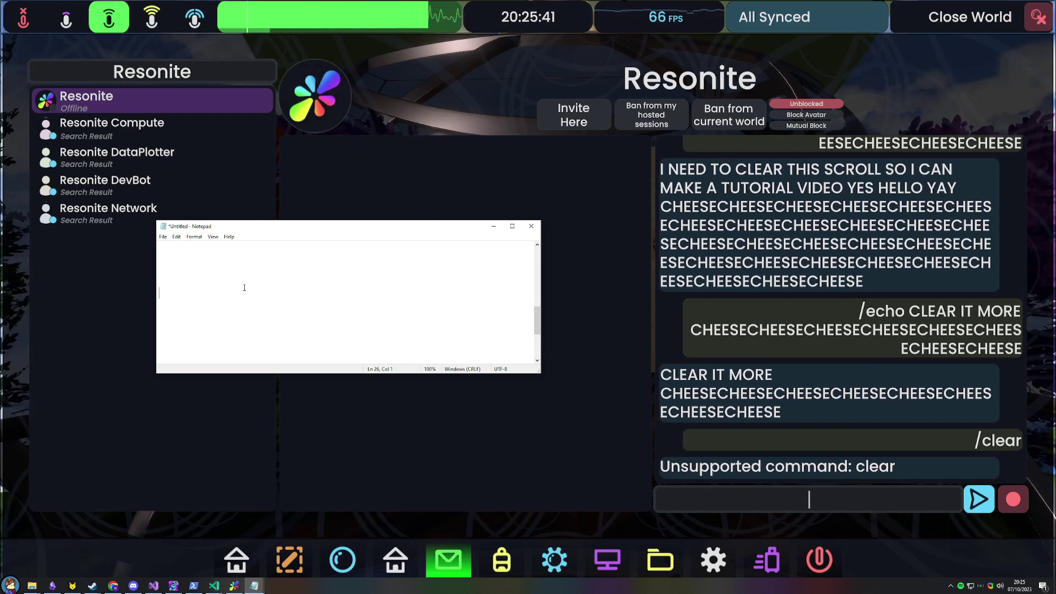
- Switch away from the Notepad notes back to the Resonite bot chat
{"action": "key", "text": "alt+Tab"}
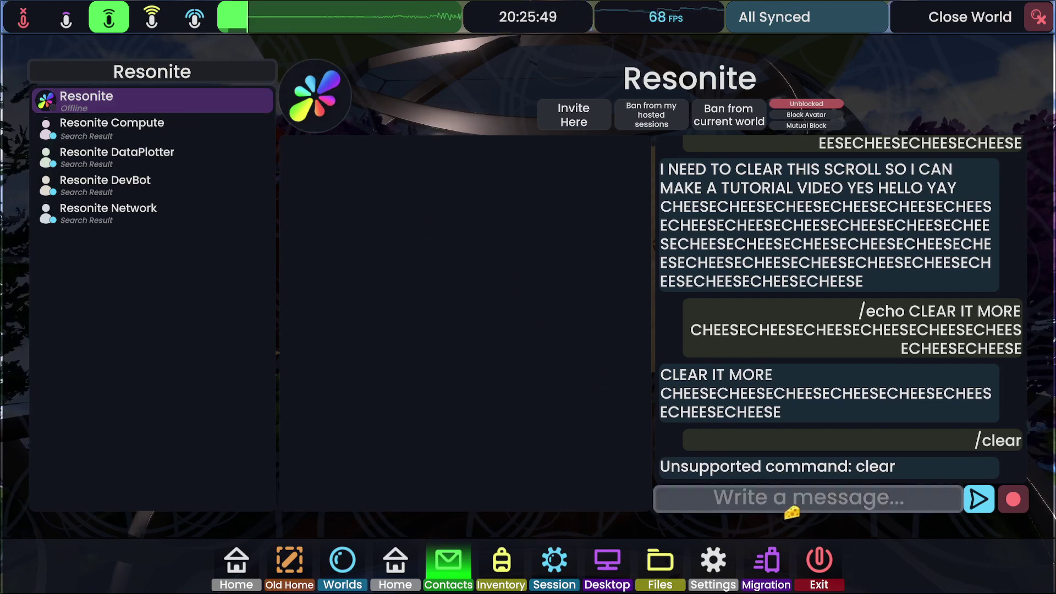
- Focus the Resonite bot chat's message field to start the /setPrimaryEmail command
{"action": "left_click", "coordinate": [807, 498]}
{"action": "type", "text": "/se"}
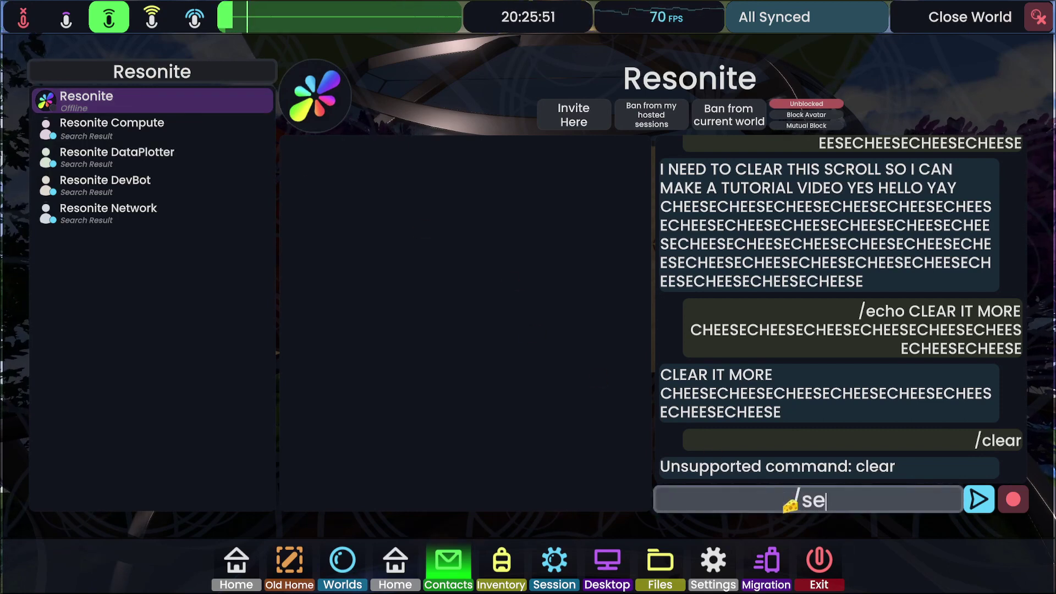
{"action": "type", "text": "tPrimaryEmail"}
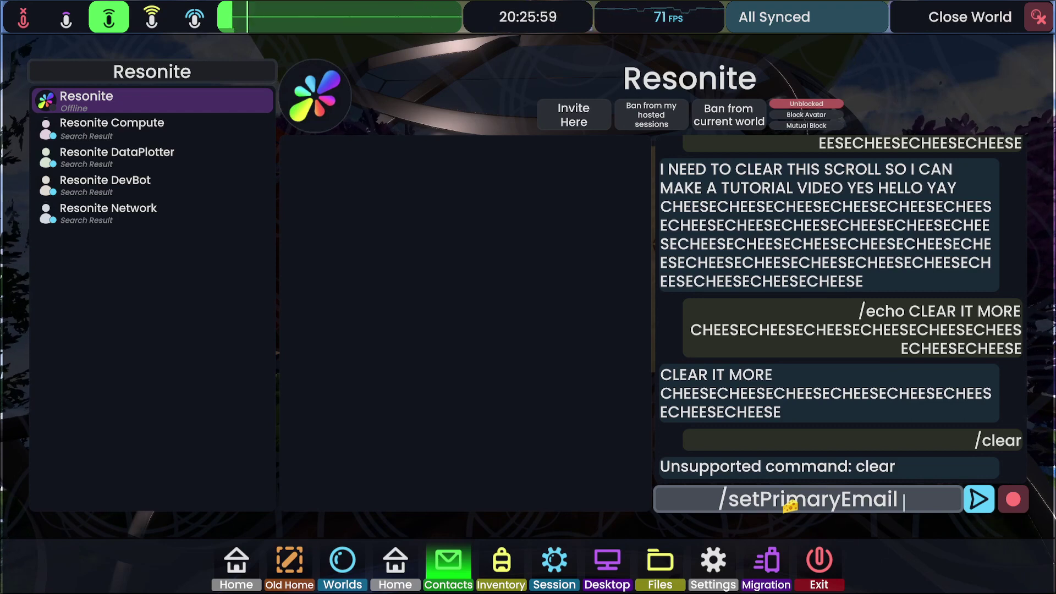
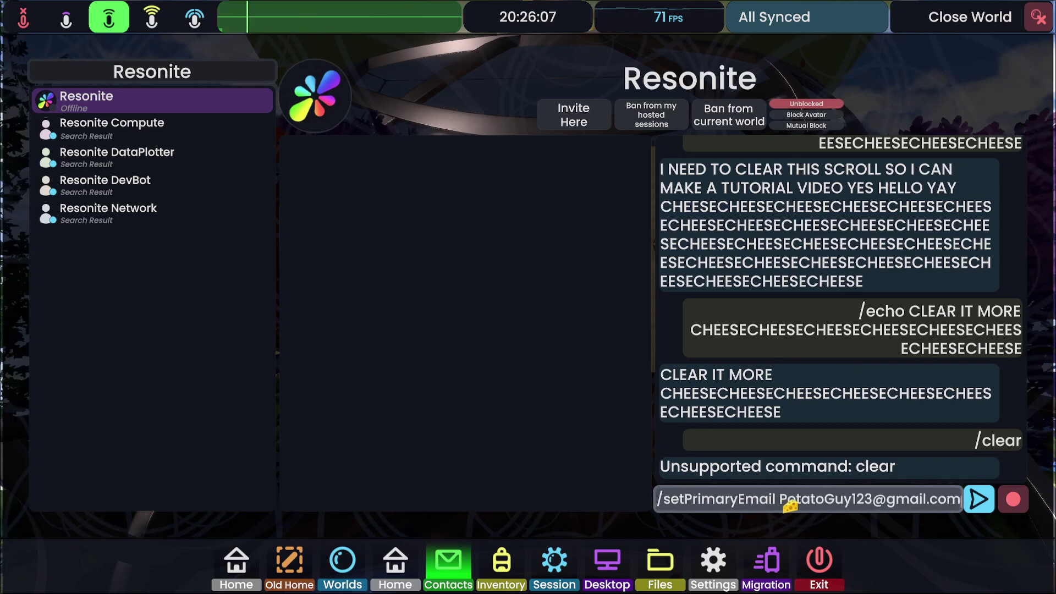